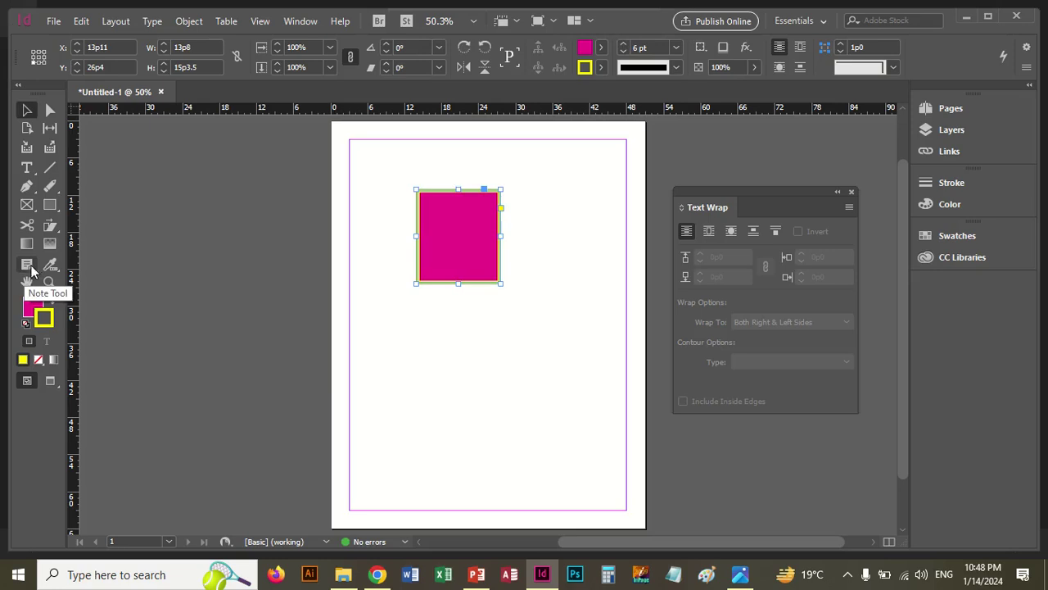
- Free Transform the magenta rectangle to about 17p1 wide by 17p11.5 high and rotate it to about 139°
left_click(49, 228)
left_click(49, 228)
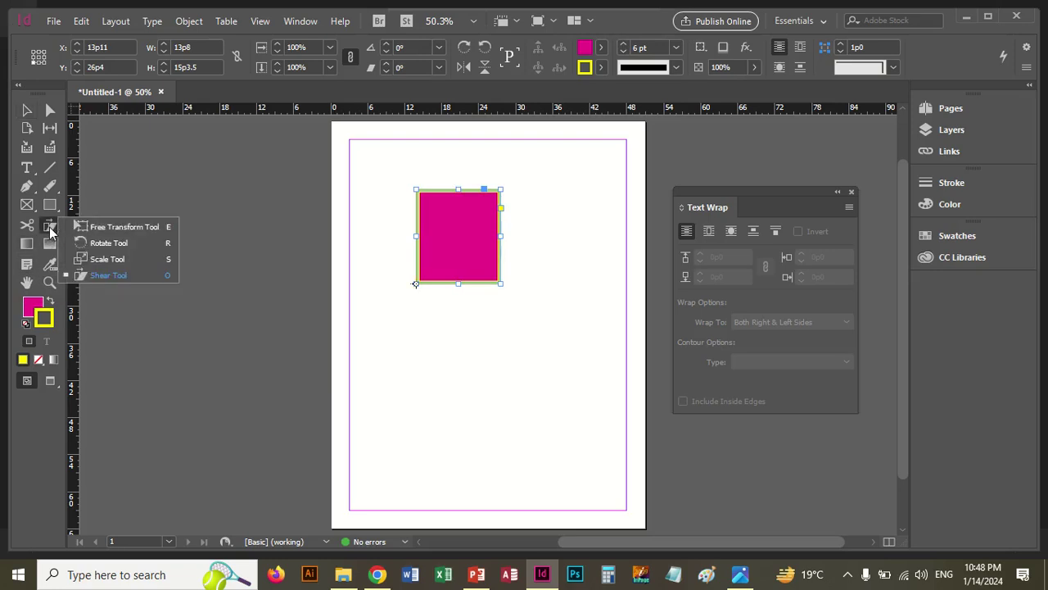
left_click(81, 227)
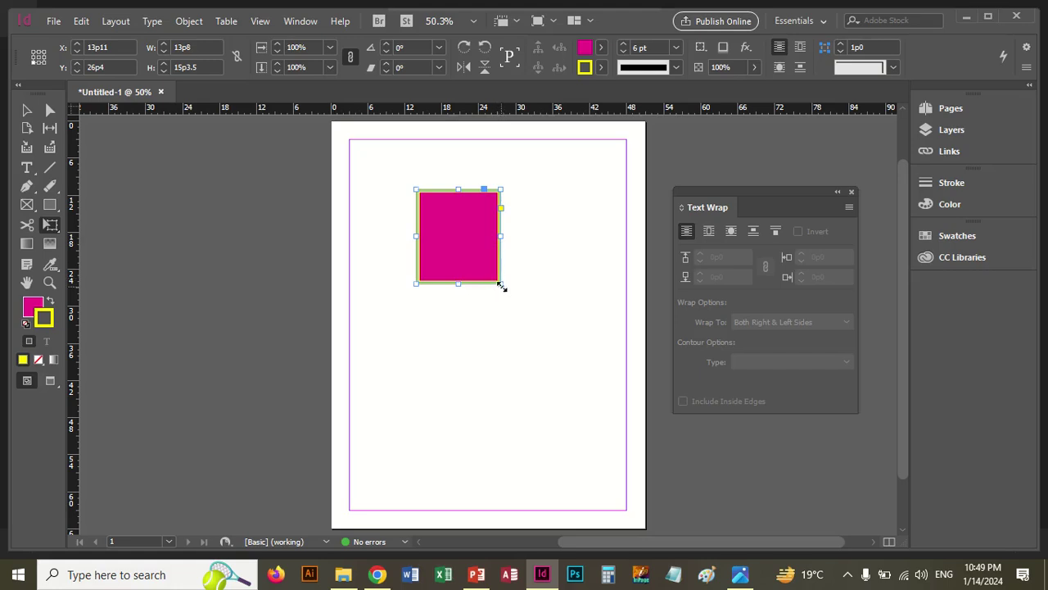
left_click_drag(501, 285, 520, 300)
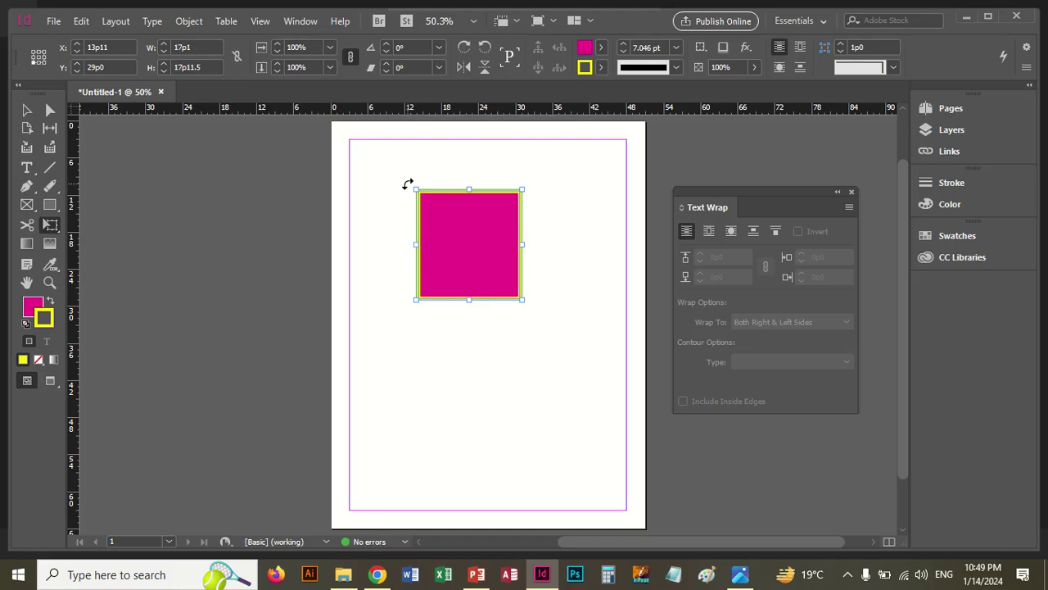
left_click_drag(408, 183, 477, 332)
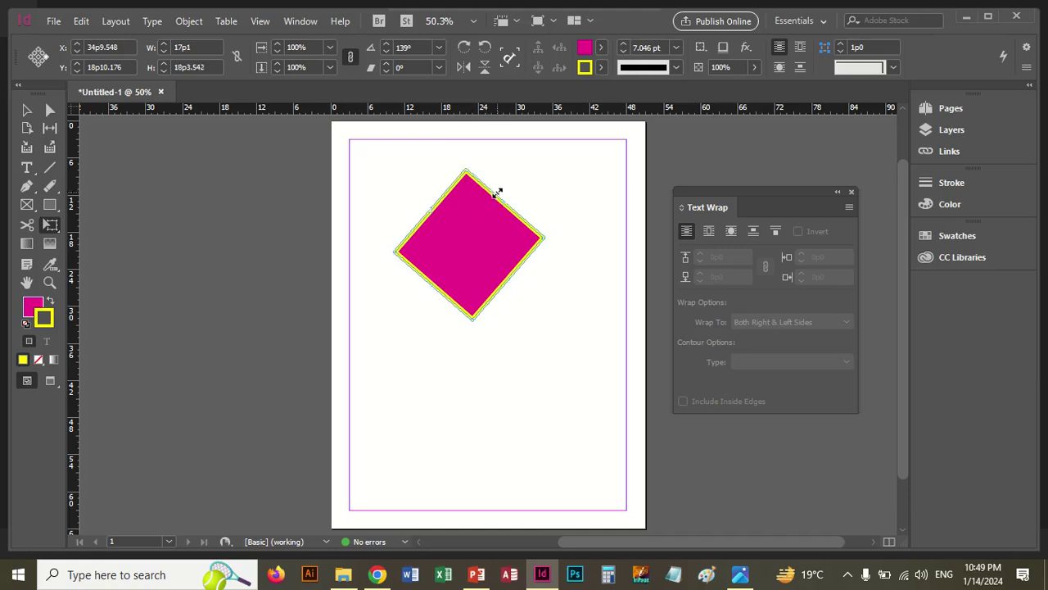
- Resize the rotated rectangle with Free Transform to about 16p0 wide by 18p5 high
left_click_drag(499, 189, 482, 232)
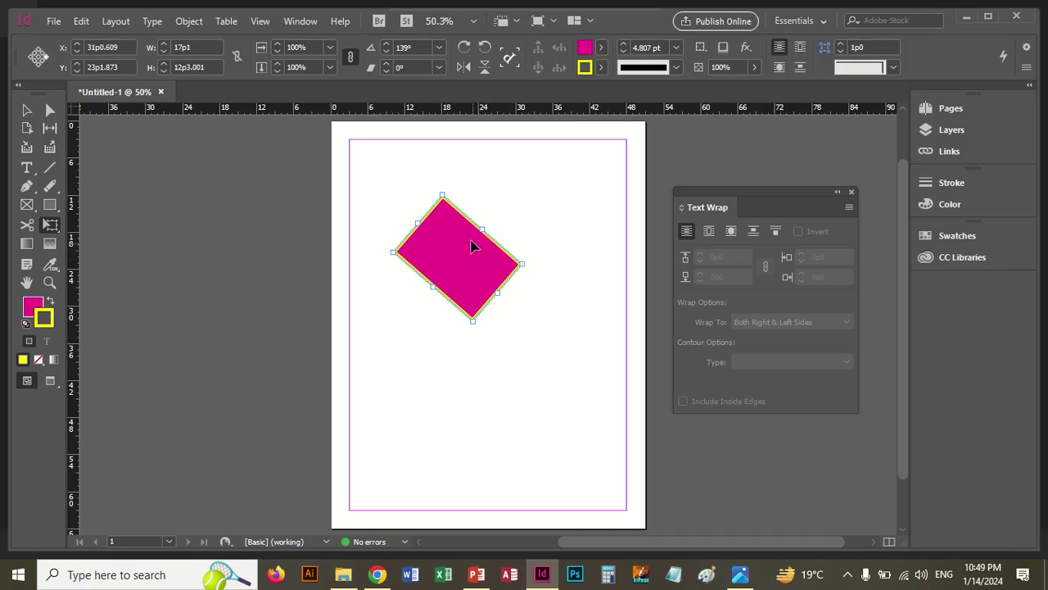
left_click_drag(483, 229, 522, 205)
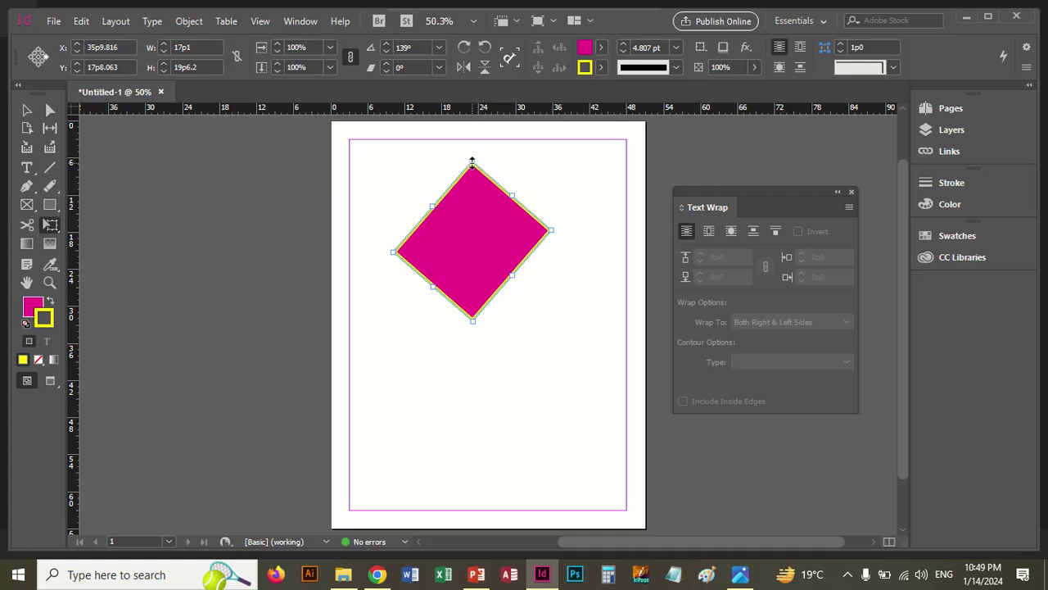
left_click_drag(472, 161, 473, 172)
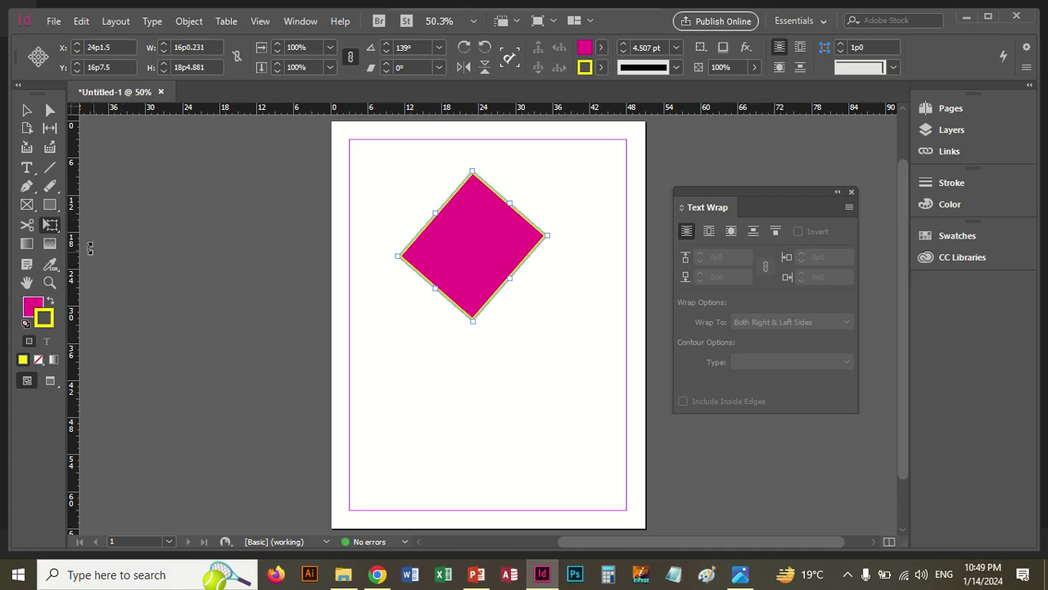
left_click(52, 226)
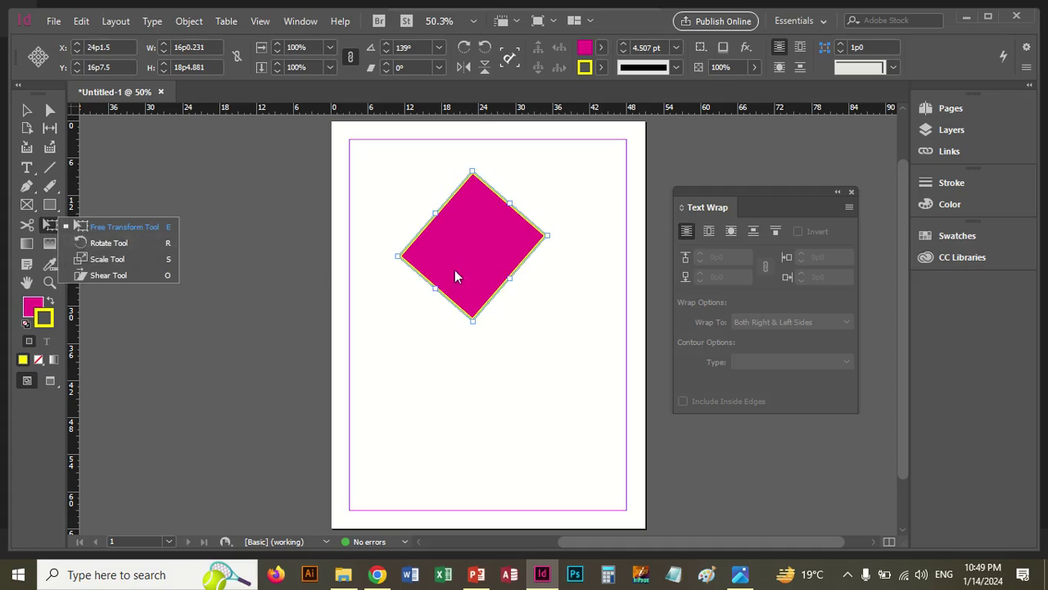
left_click(353, 194)
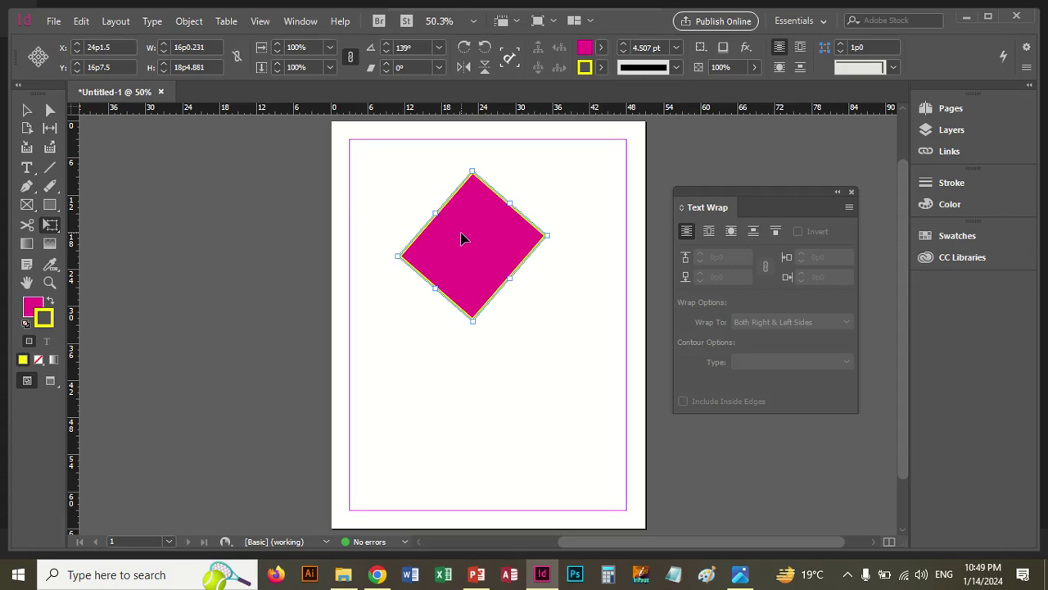
- Rotate the rectangle freehand to about 144° and narrow its width to about 12p3
left_click_drag(554, 241, 533, 344)
left_click_drag(560, 218, 481, 162)
left_click_drag(428, 216, 472, 249)
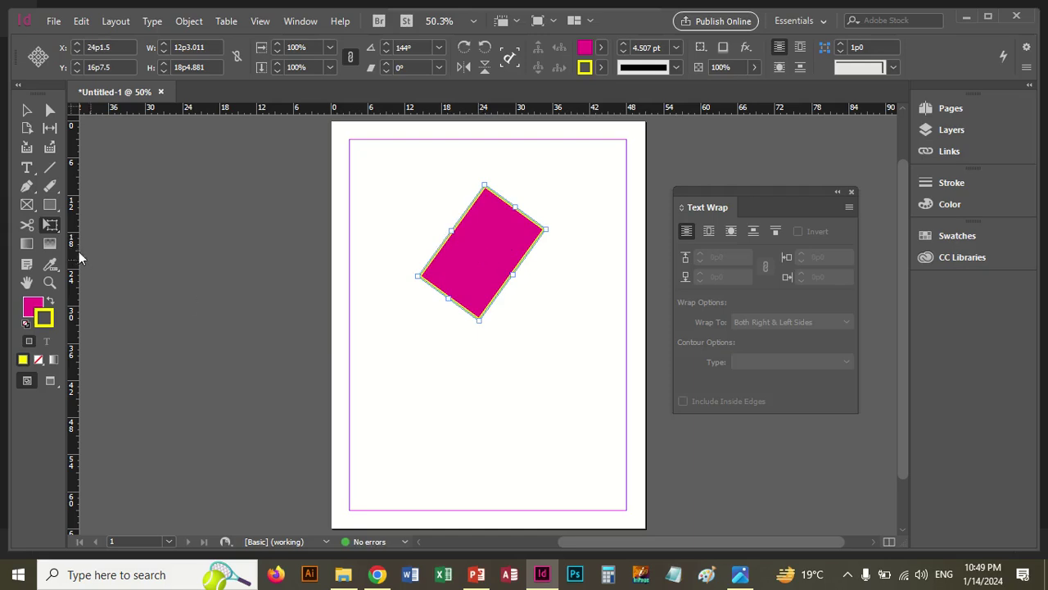
- Rotate the rectangle about its reference point to about 114° with the Rotate tool
left_click(51, 222)
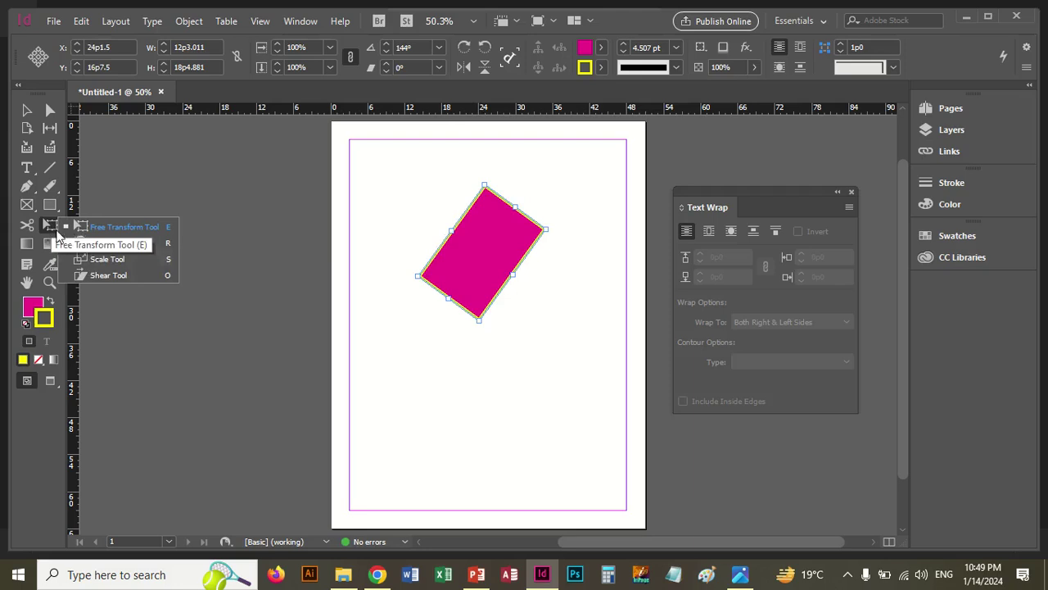
left_click(129, 244)
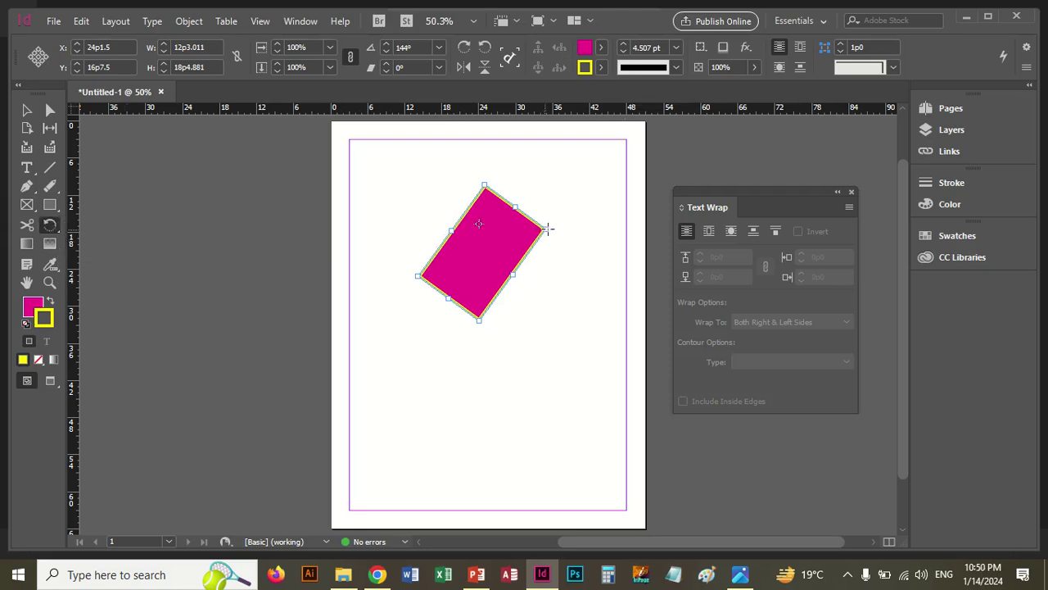
left_click(49, 224)
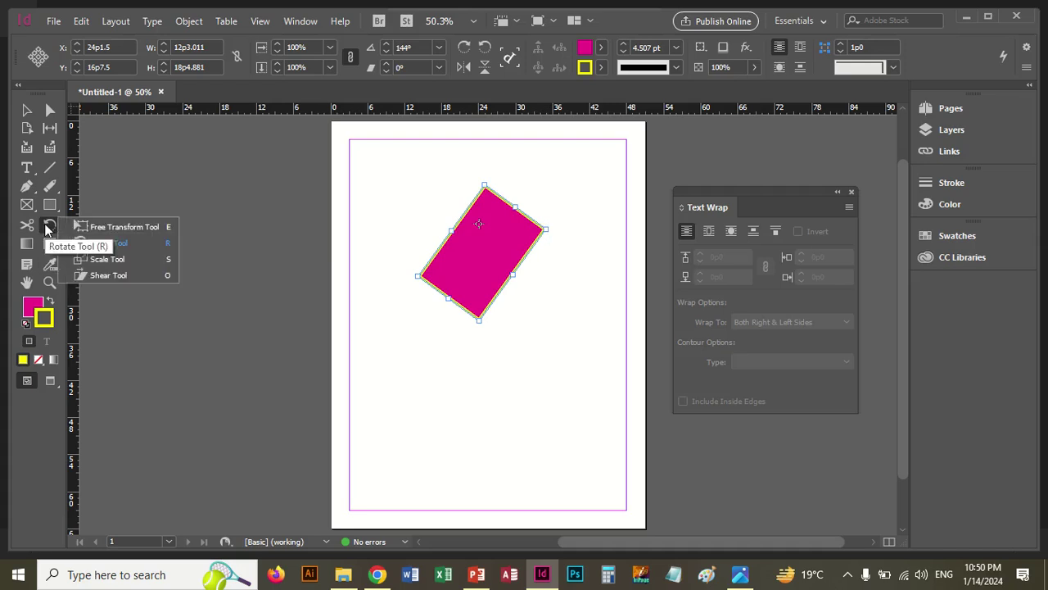
left_click(547, 229)
left_click_drag(547, 229, 483, 230)
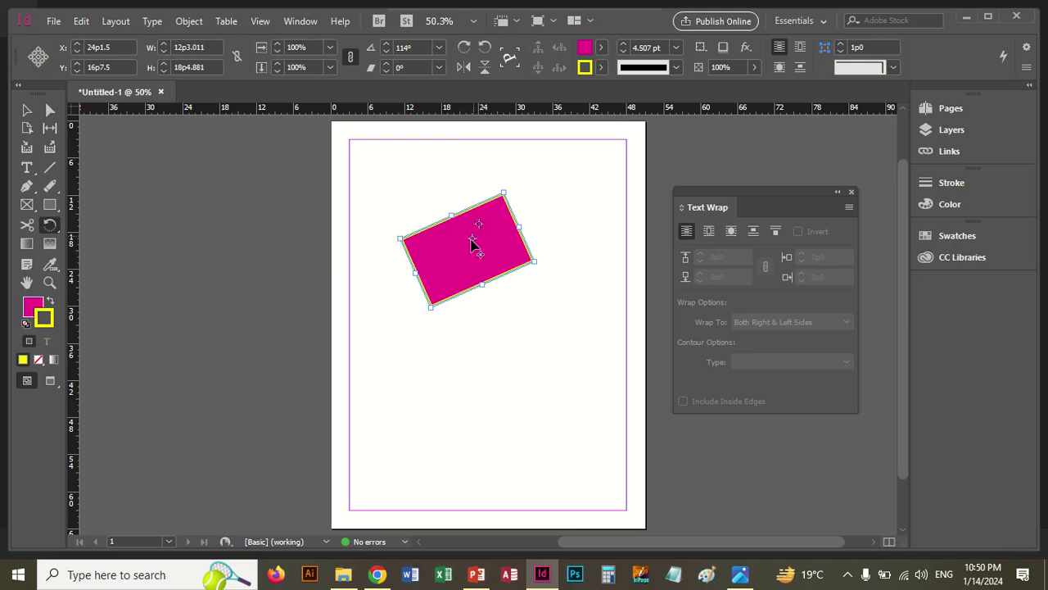
- Set the rotation pivot near the page's upper-right margin corner, about 46p1.5, 7p6, and rotate the rectangle to about 115.25°
left_click(416, 273)
left_click(88, 23)
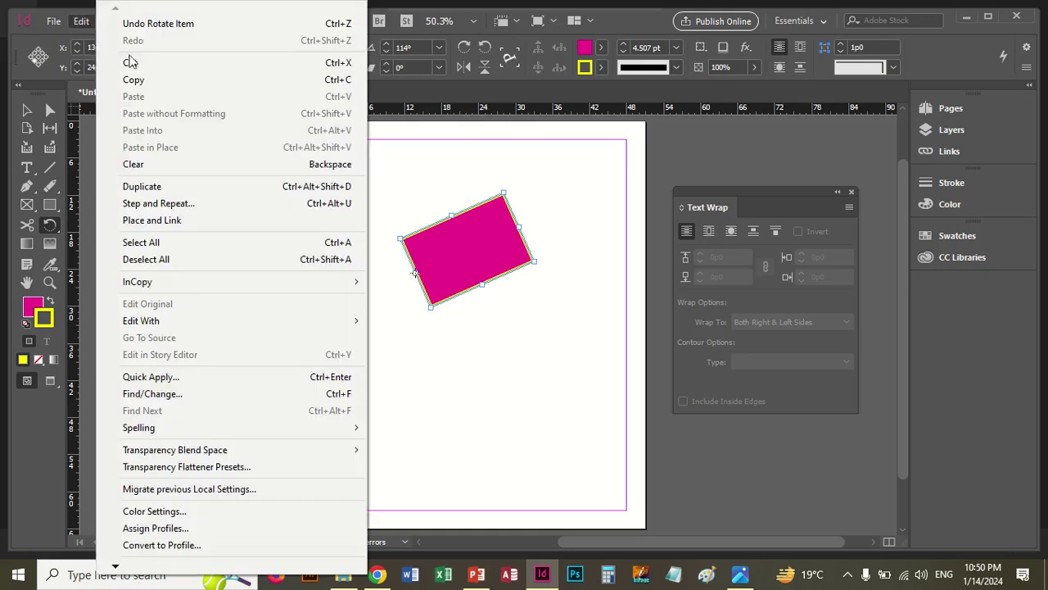
left_click(615, 167)
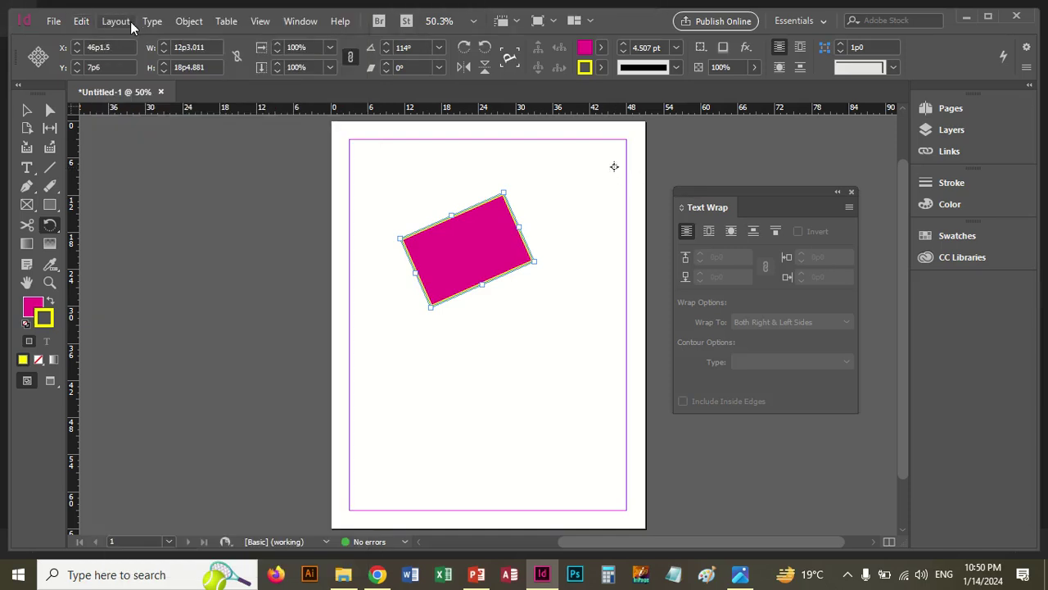
double_click(47, 225)
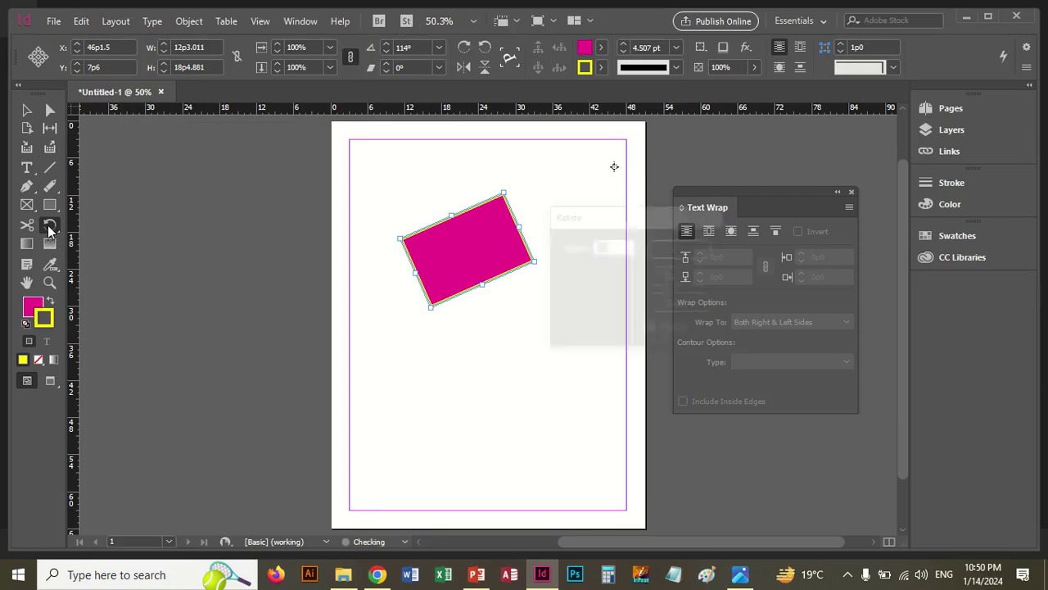
left_click(679, 277)
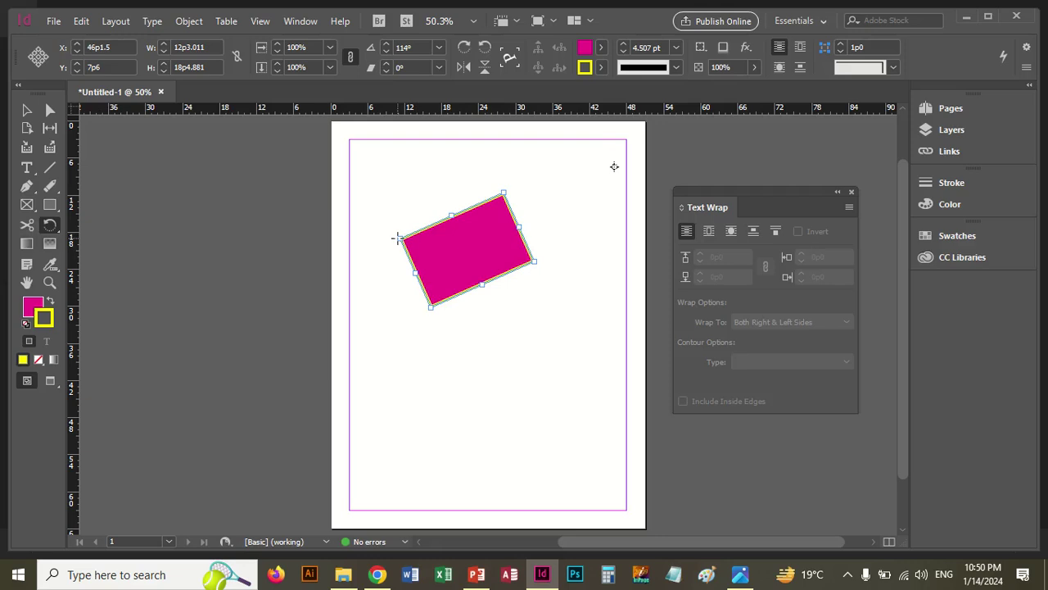
left_click_drag(399, 242, 353, 271)
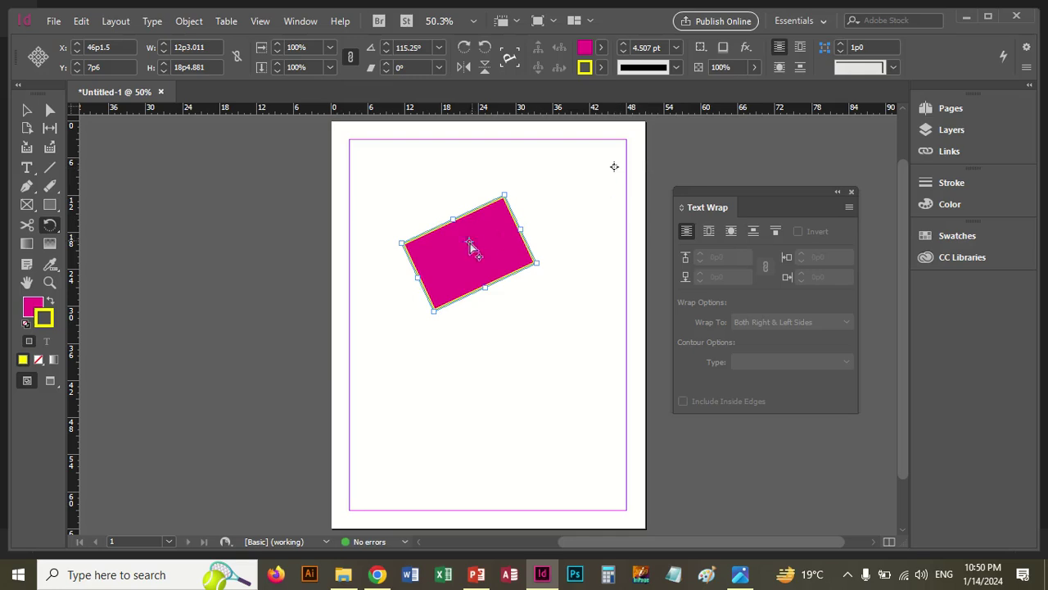
- Rotate the rectangle to about 82.25° around a pivot inside its left end and move it toward the page's left margin
left_click(437, 268)
left_click_drag(579, 256, 524, 319)
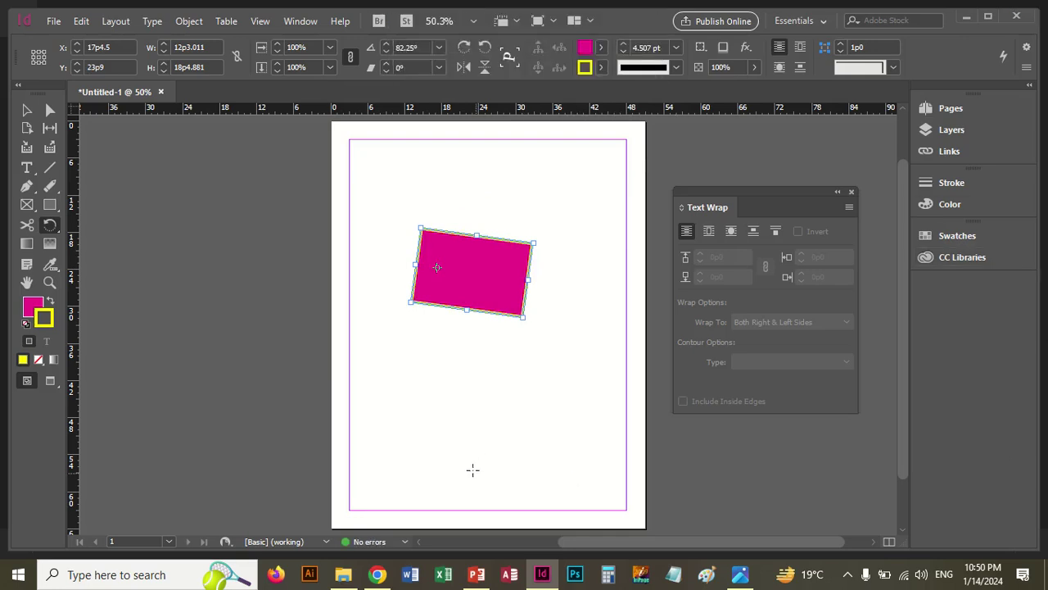
left_click_drag(470, 300, 413, 296)
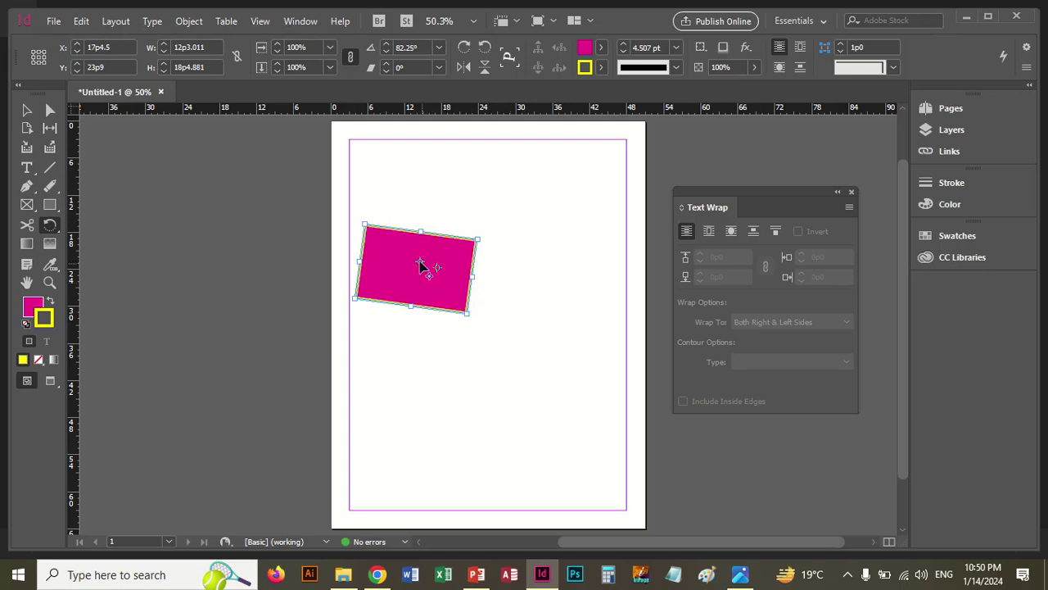
- Make a copy of the rectangle rotated by 360/10 degrees around a pivot placed inside it
left_click(415, 260, "alt")
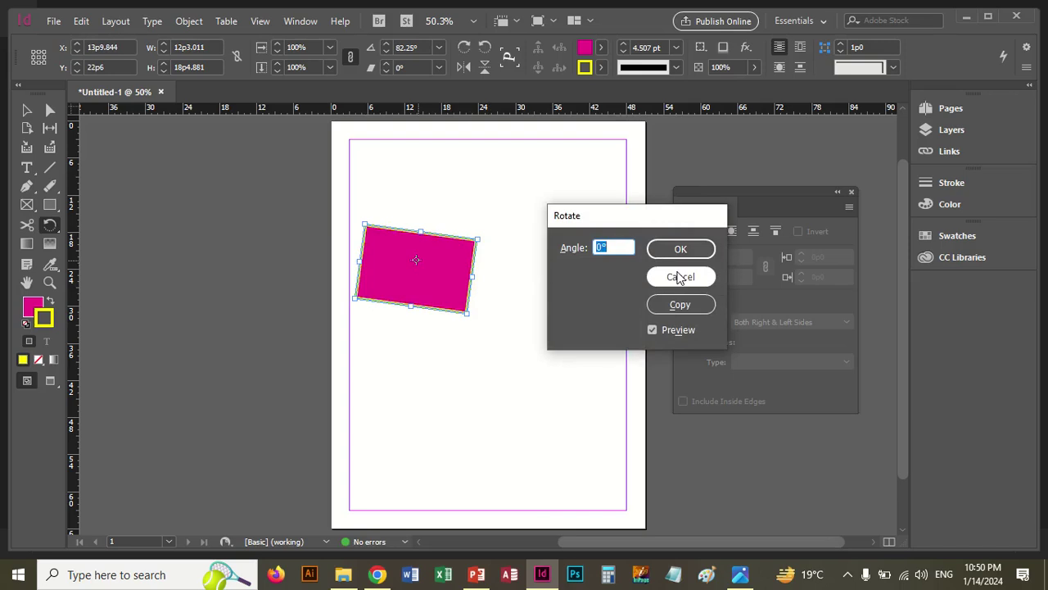
type("360/10")
left_click(685, 304)
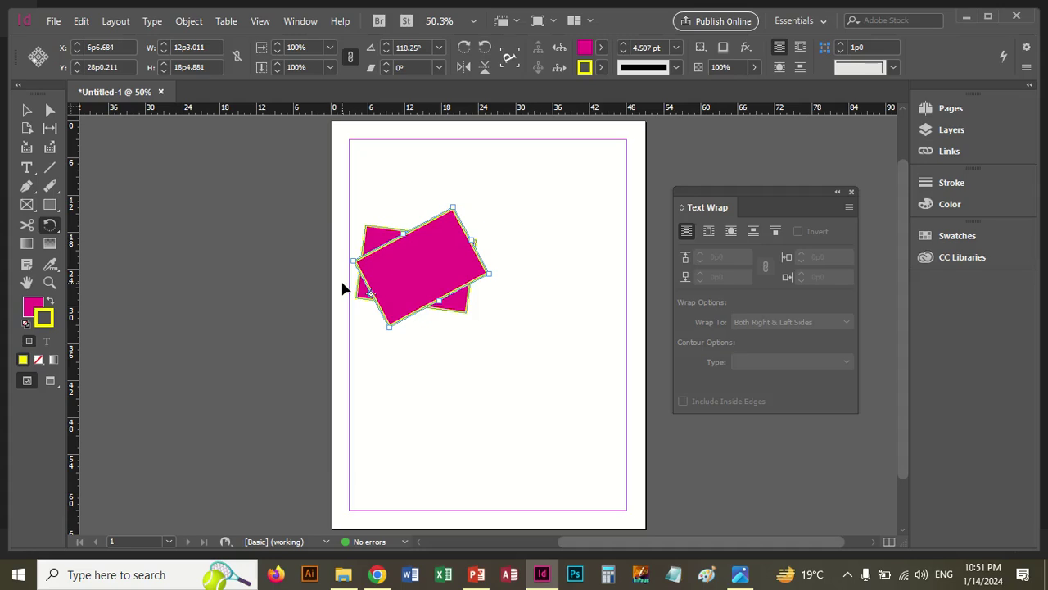
key("ctrl+w")
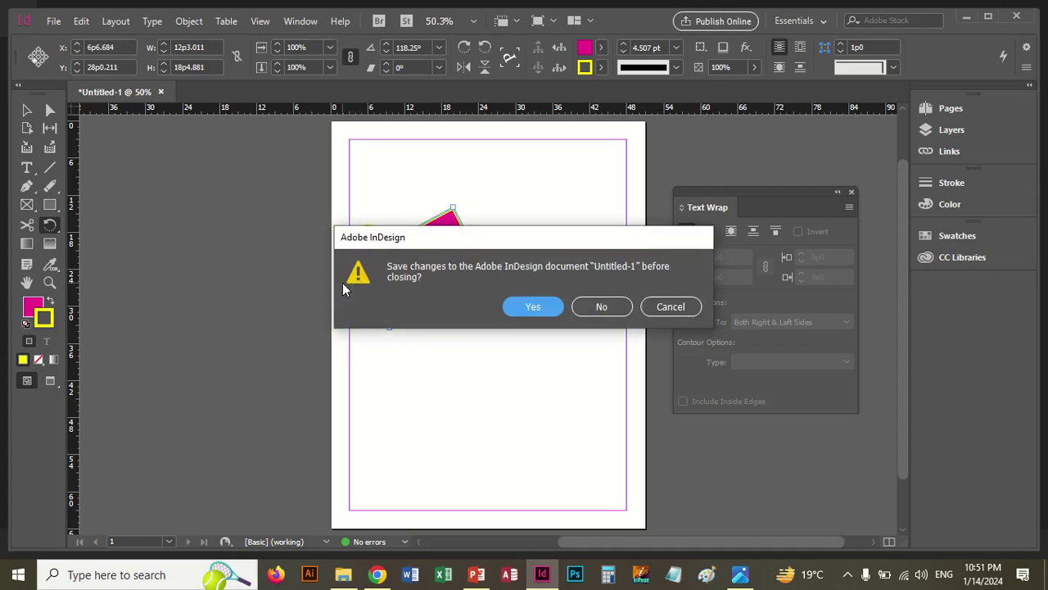
left_click(671, 305)
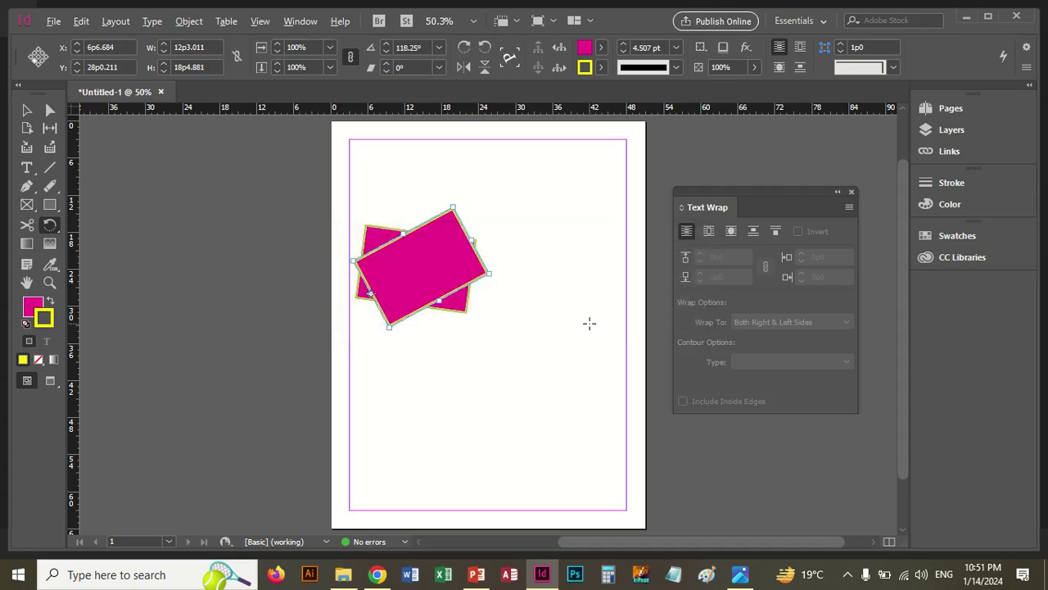
key("ctrl+w")
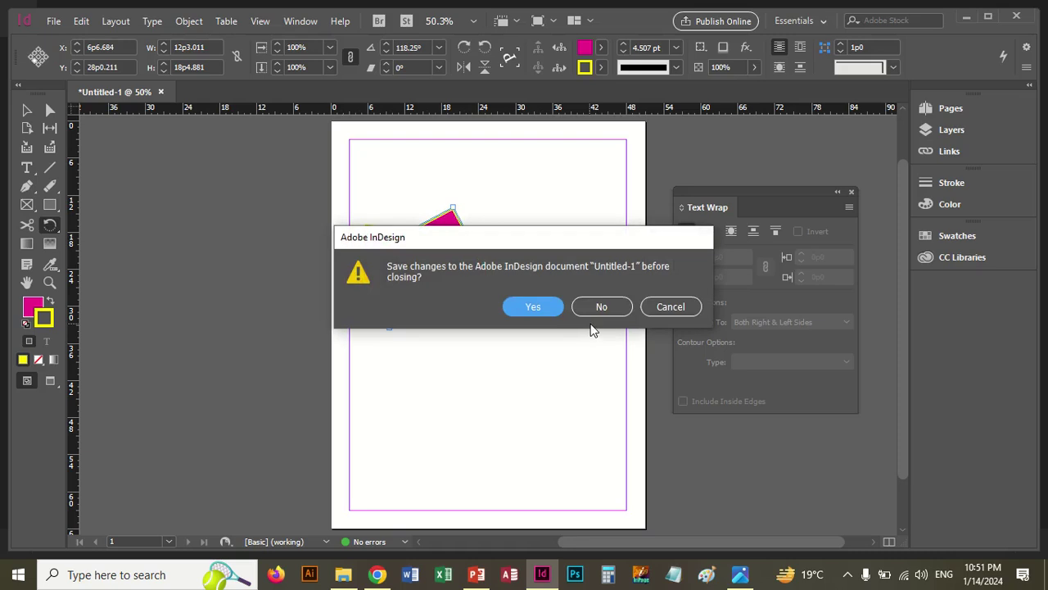
left_click(655, 314)
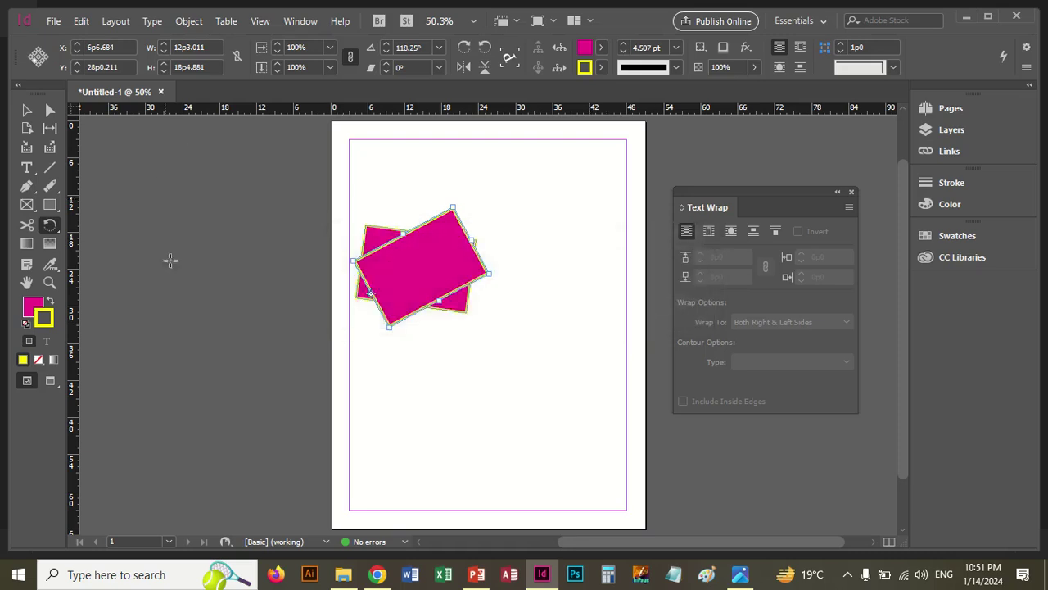
- Enlarge the rotated copy with the Scale tool to about 22p0.6 wide by 28p2 high
right_click(48, 233)
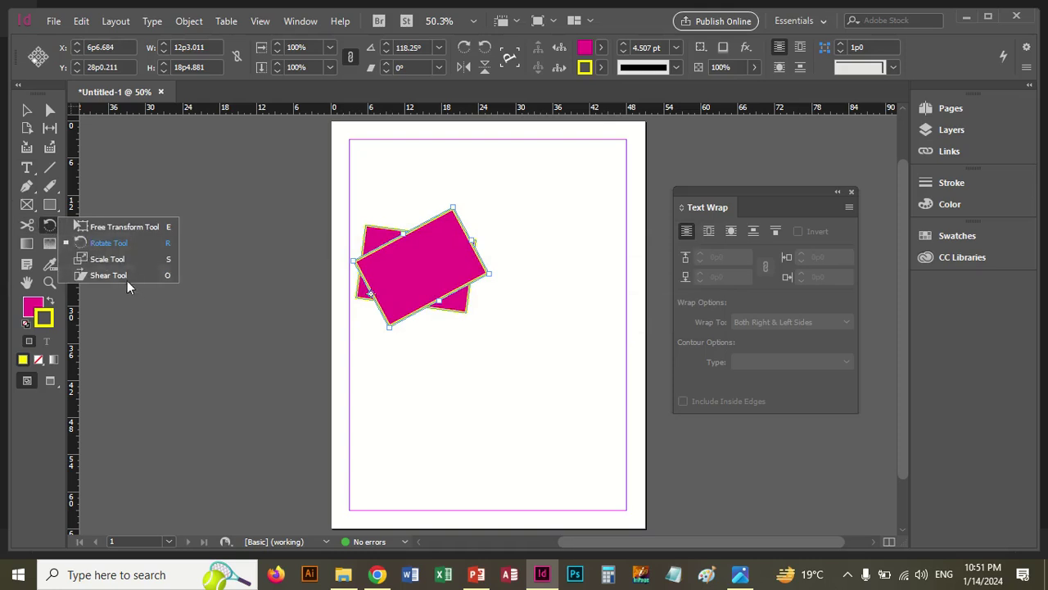
left_click(119, 260)
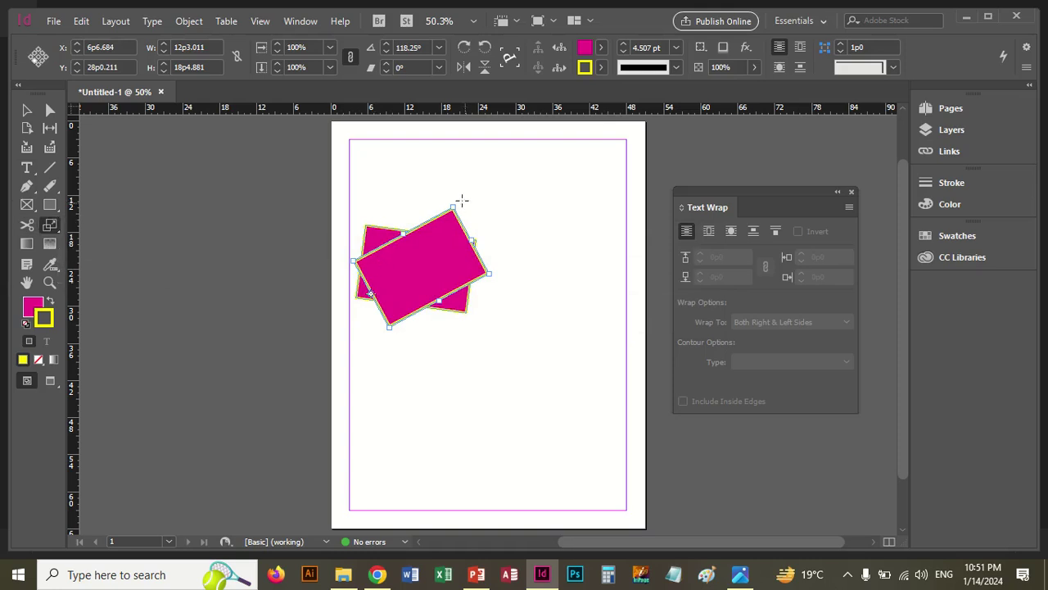
left_click_drag(453, 208, 491, 153)
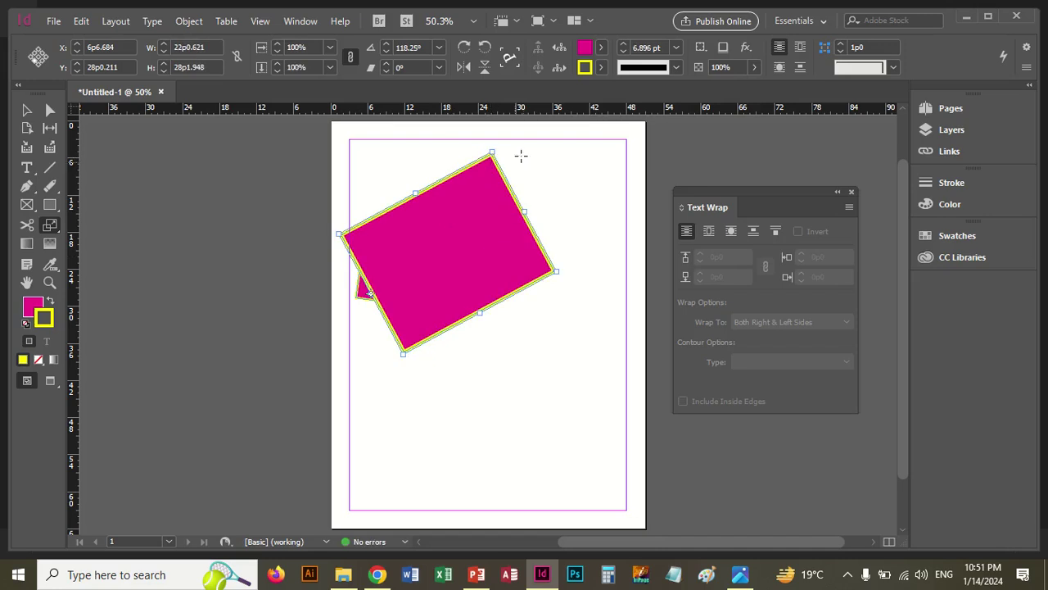
- Shear the enlarged copy repeatedly from its corners into a wide parallelogram with a shear angle of about 29.4°
left_click(56, 228)
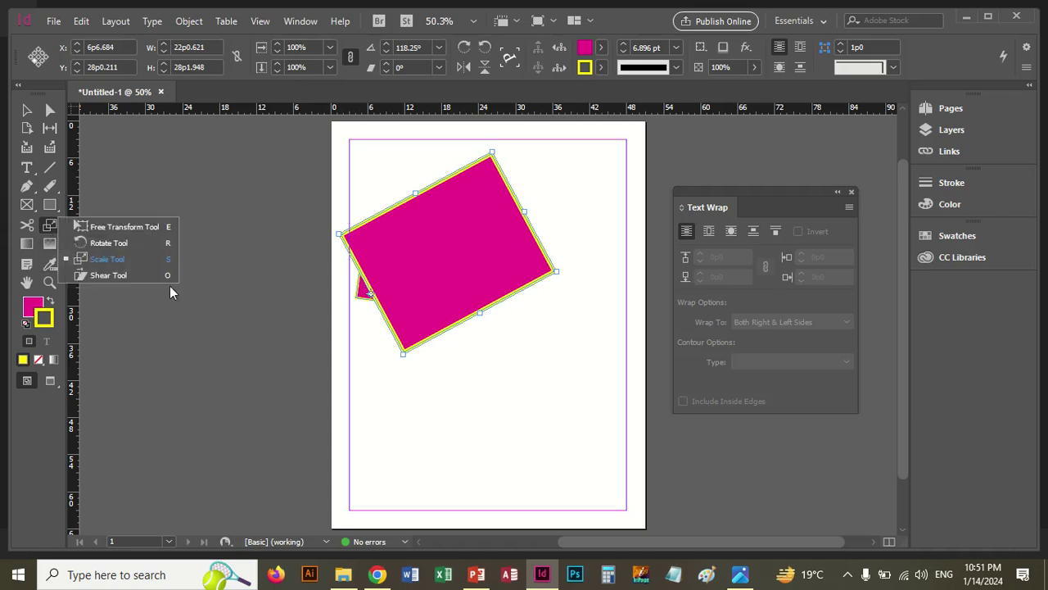
left_click(126, 275)
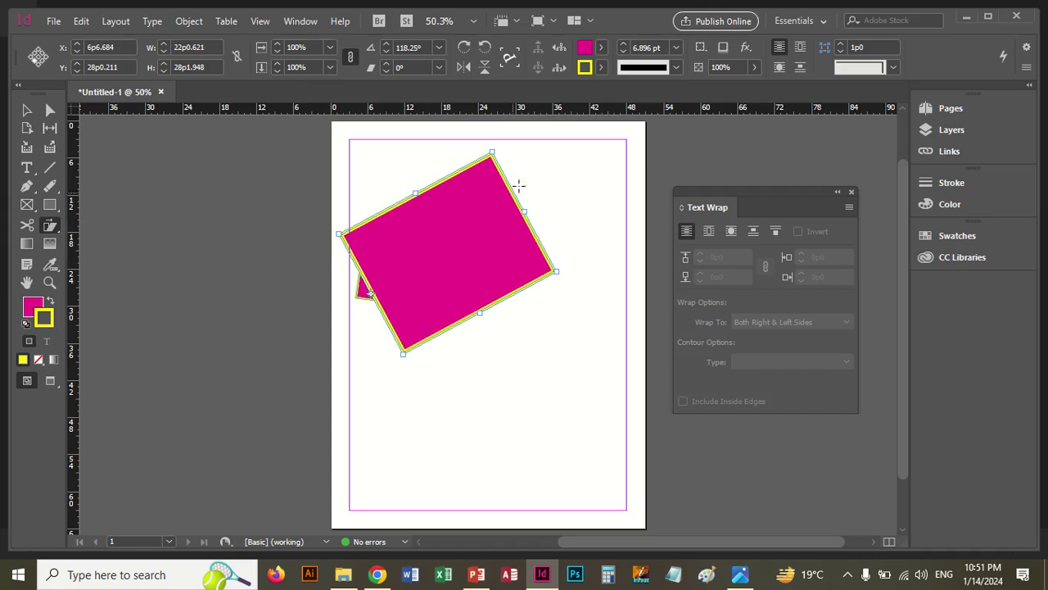
left_click_drag(494, 162, 534, 260)
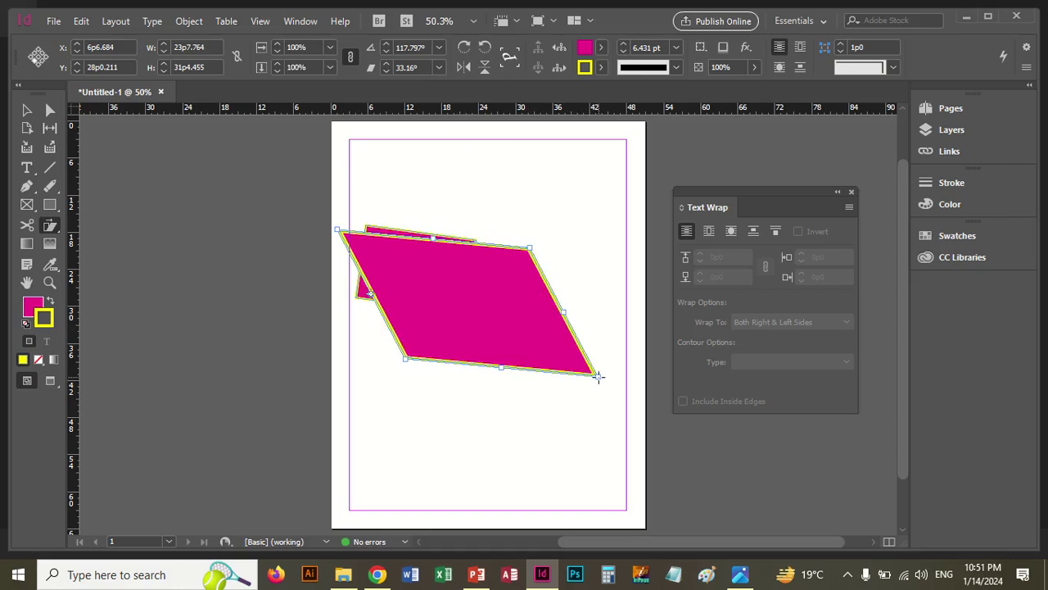
left_click_drag(597, 377, 484, 269)
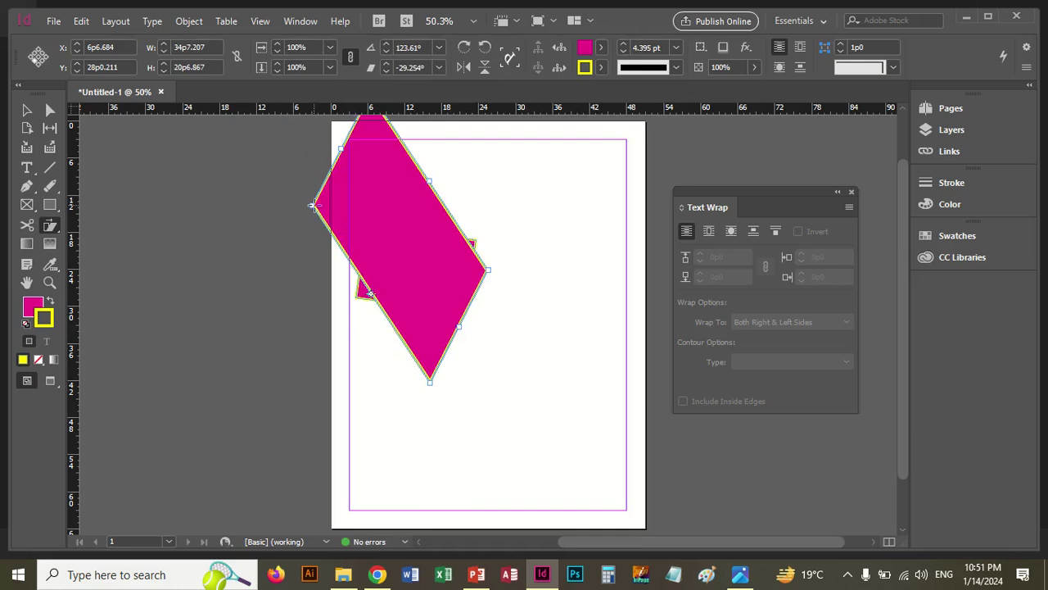
left_click_drag(313, 205, 365, 247)
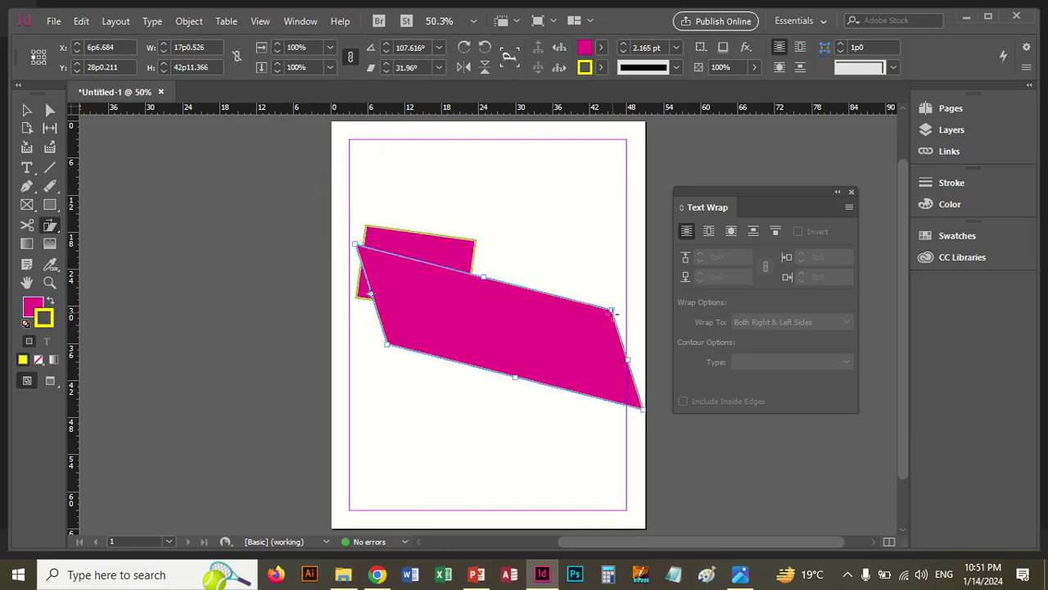
left_click_drag(614, 307, 592, 293)
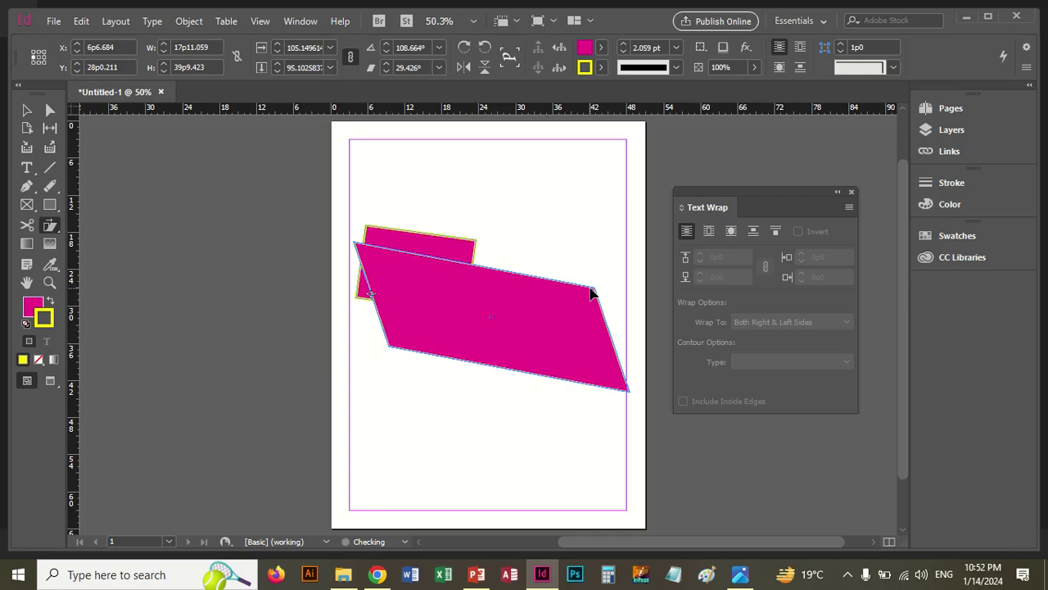
- Switch from the Shear tool back to the Free Transform tool
left_click(51, 227)
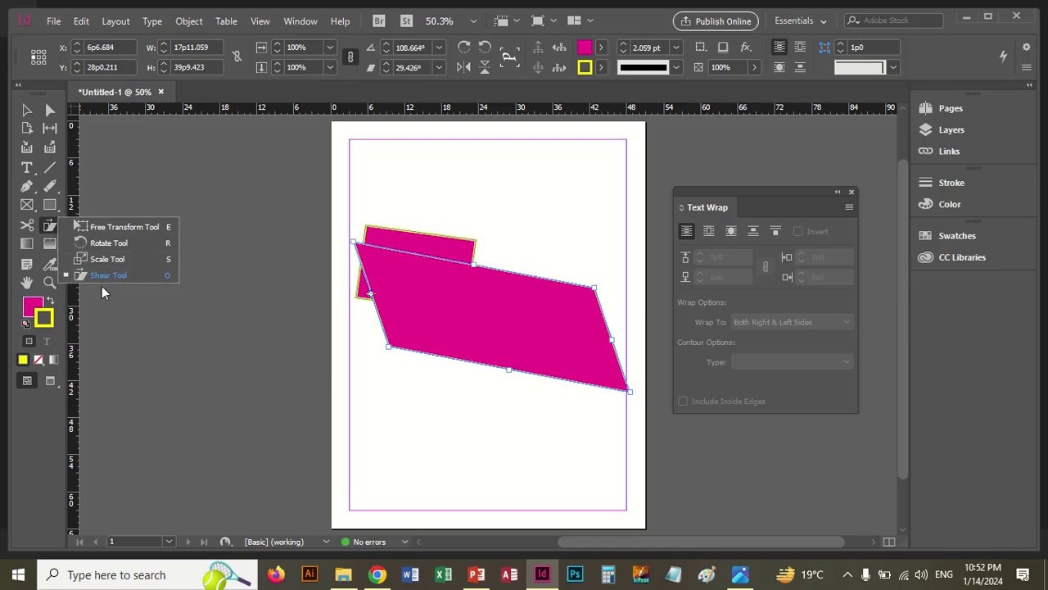
left_click(63, 223)
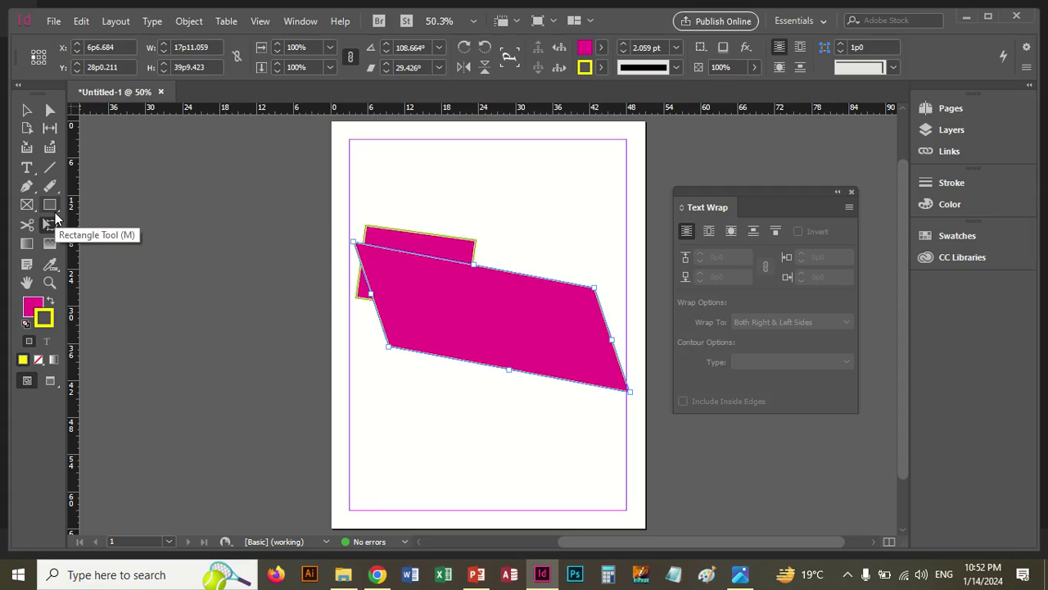
left_click(51, 221)
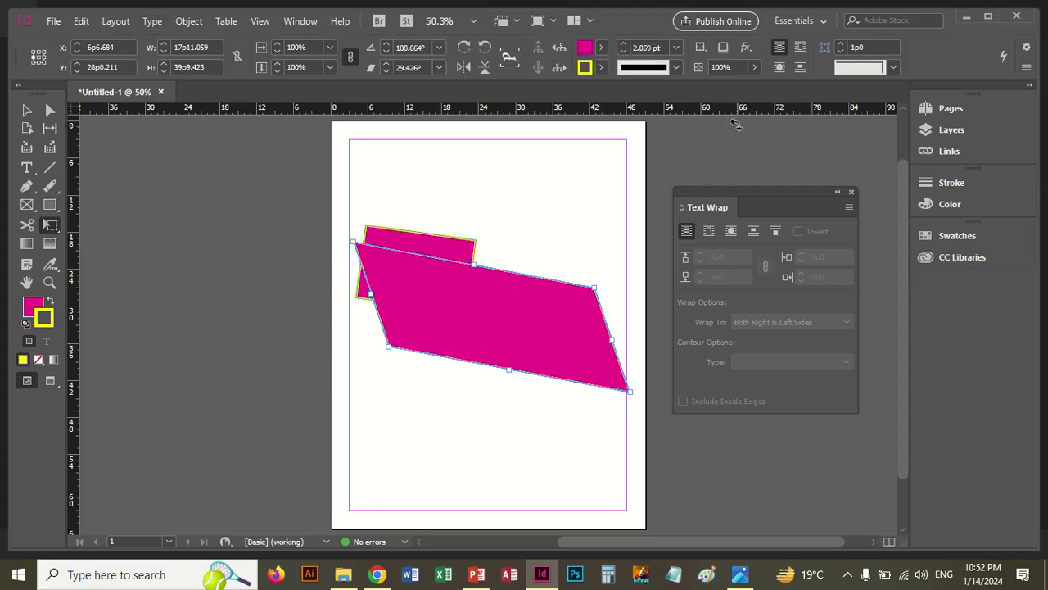